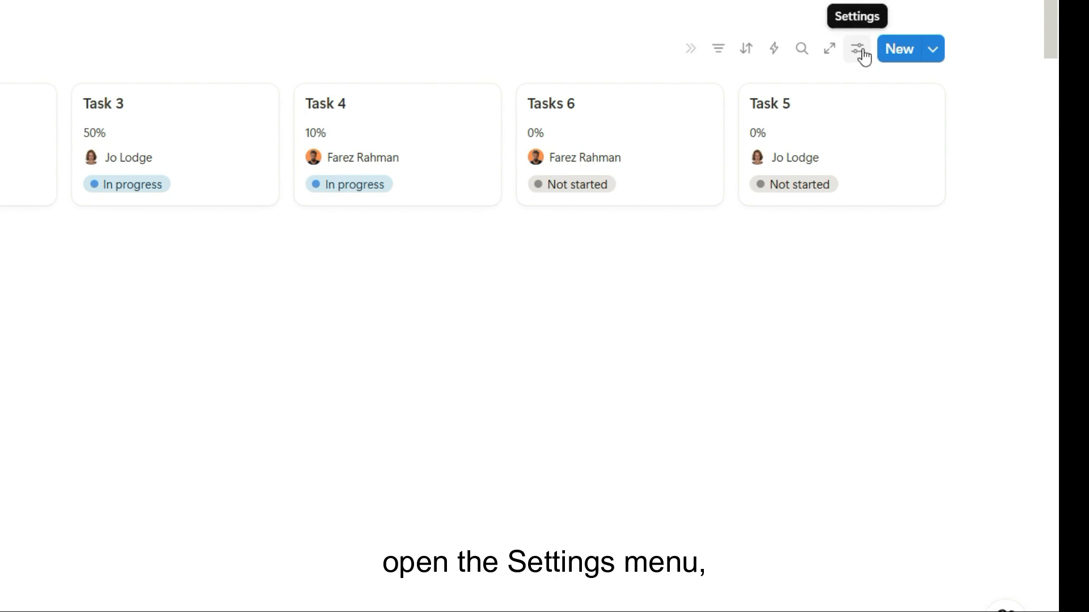
Add a conditional color setting based on the Status property to the gallery view
{"action": "left_click", "coordinate": [908, 120]}
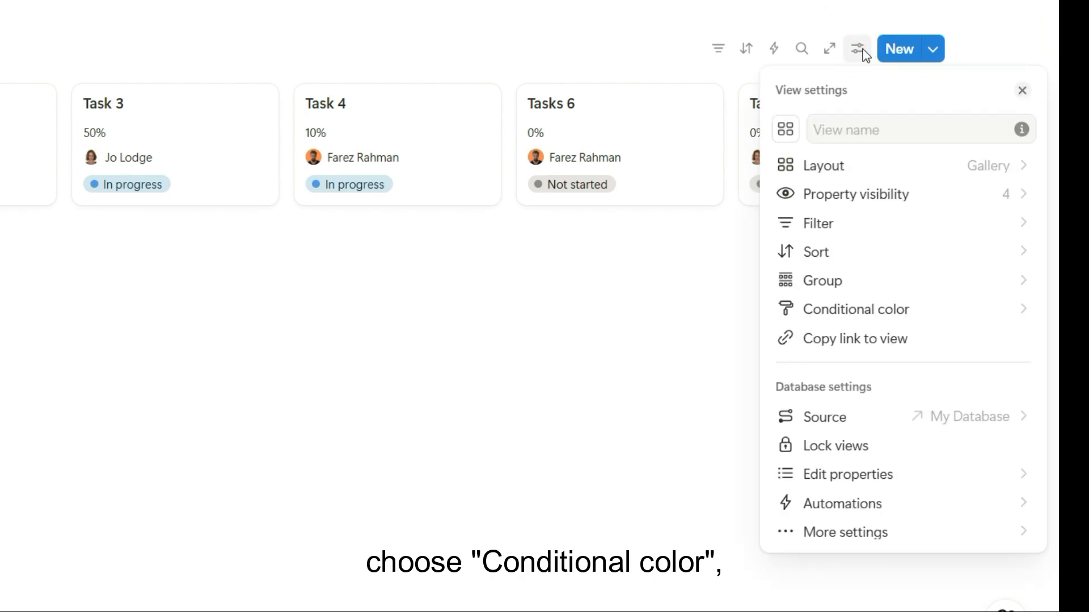
{"action": "left_click", "coordinate": [871, 310]}
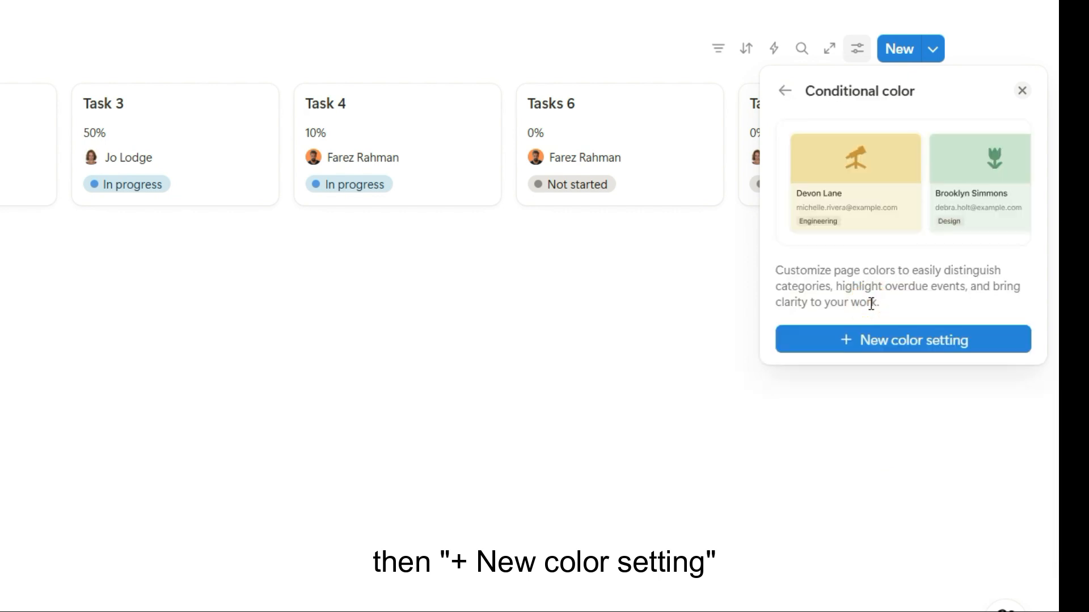
{"action": "left_click", "coordinate": [882, 342]}
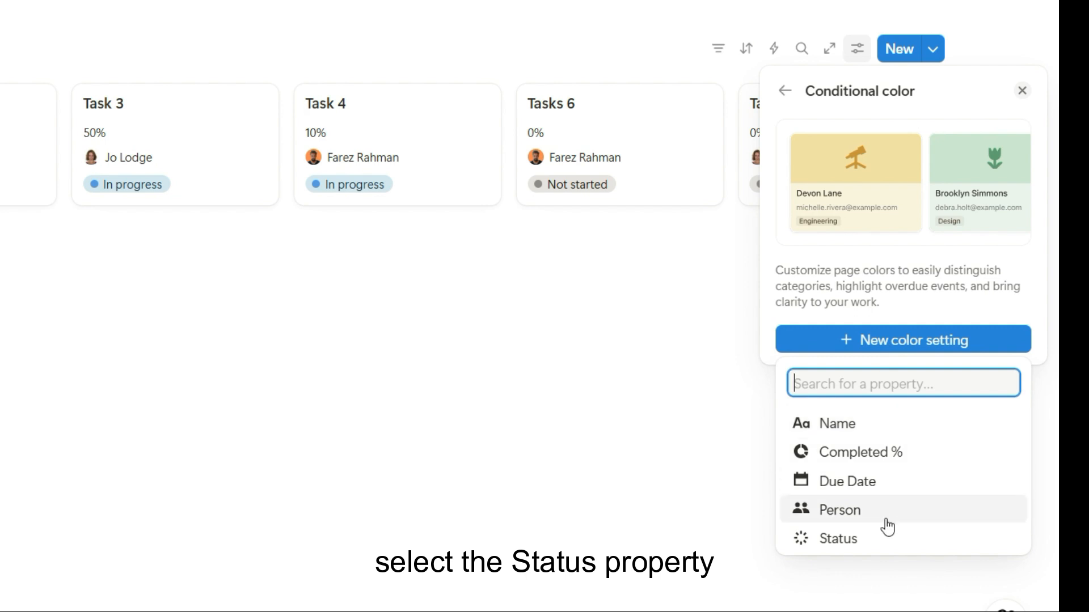
{"action": "left_click", "coordinate": [888, 550]}
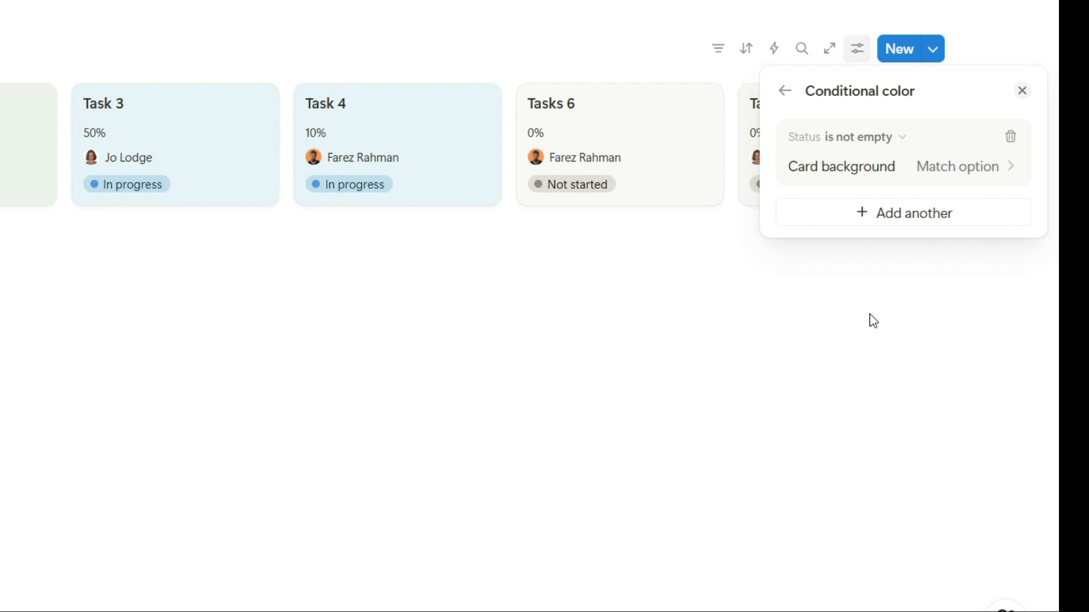
Turn off Match option for the card background and change the rule's condition to Status is
{"action": "left_click", "coordinate": [946, 172]}
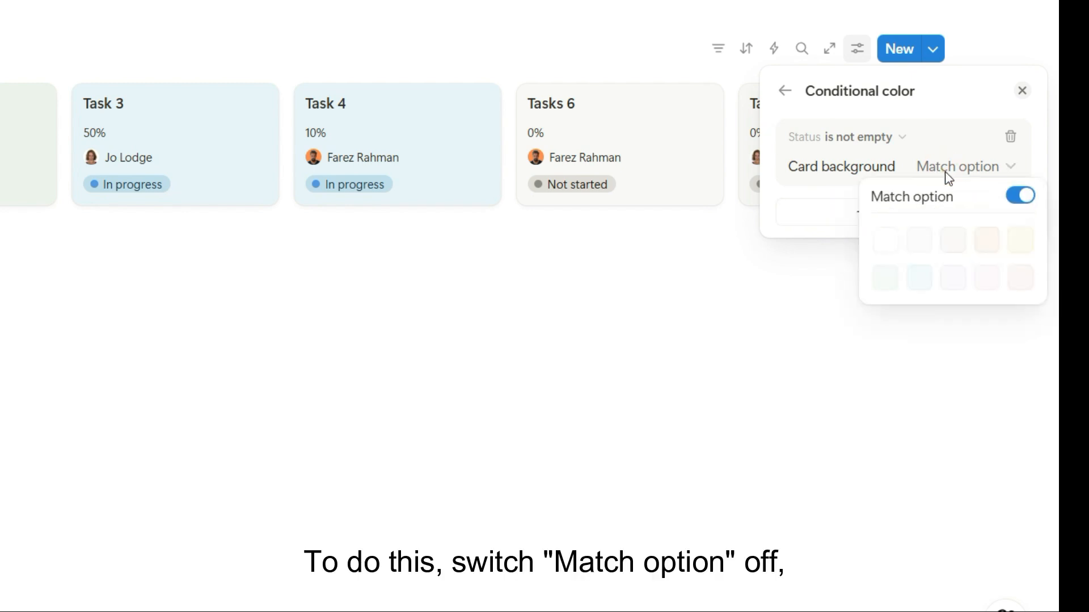
{"action": "left_click", "coordinate": [1023, 196]}
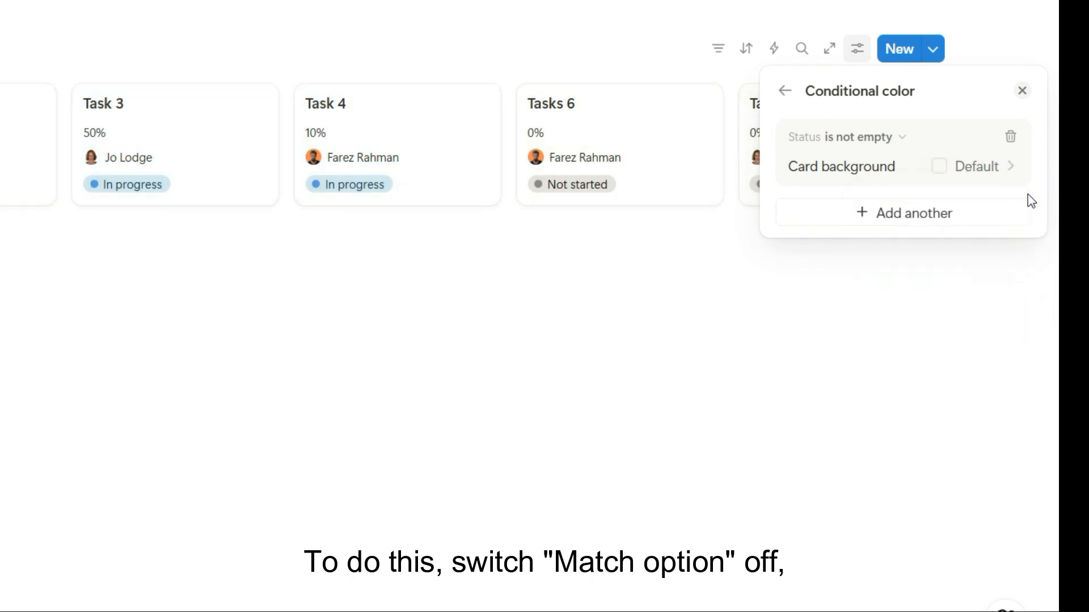
{"action": "left_click", "coordinate": [898, 139]}
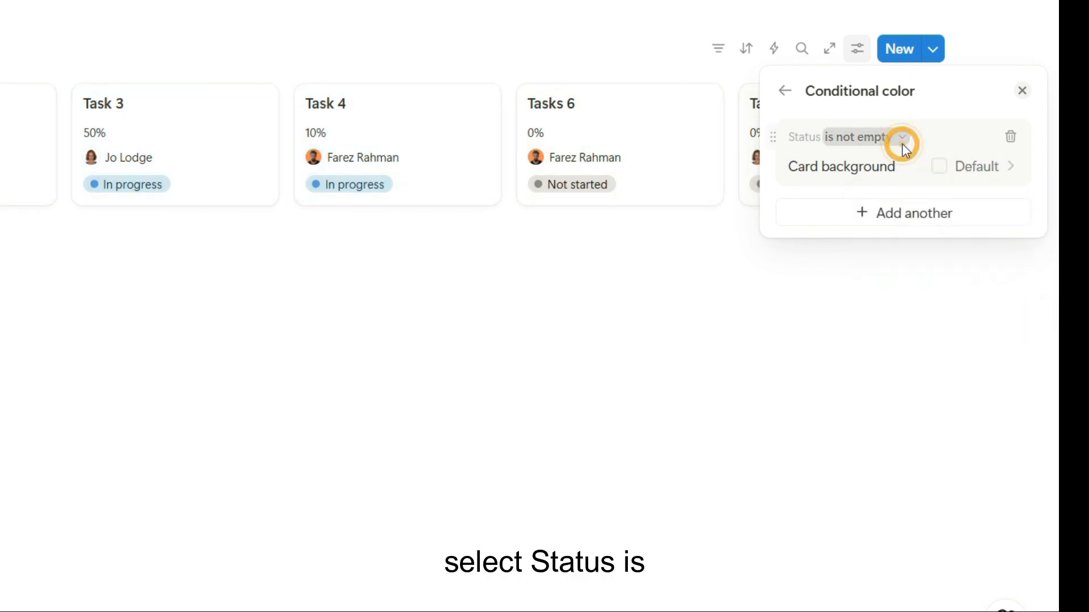
{"action": "left_click", "coordinate": [904, 166]}
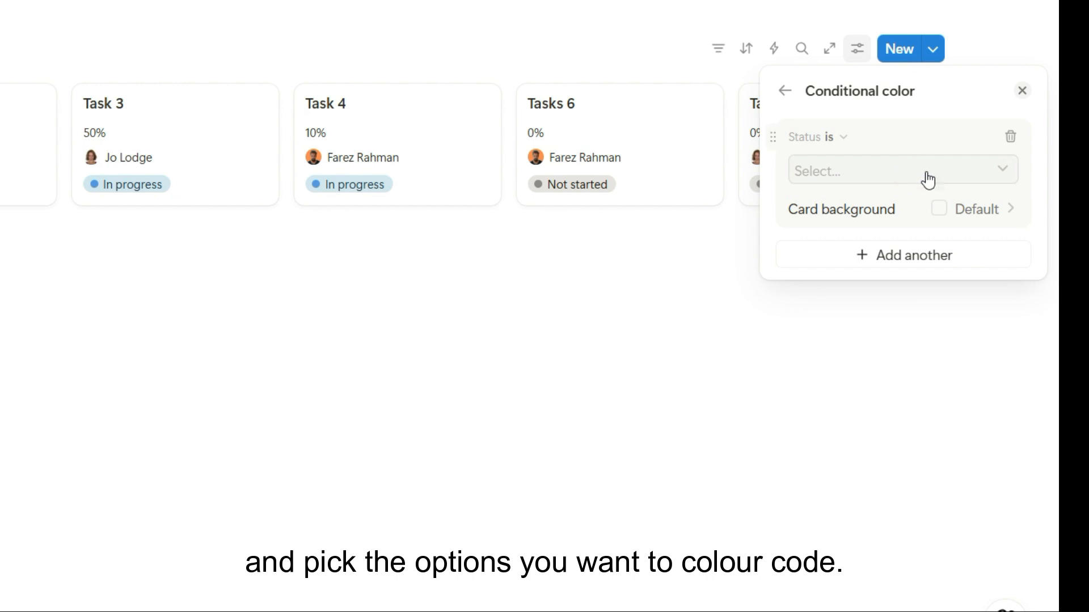
Apply the Status rule to the In progress and Complete groups and set its card background to green
{"action": "left_click", "coordinate": [943, 179]}
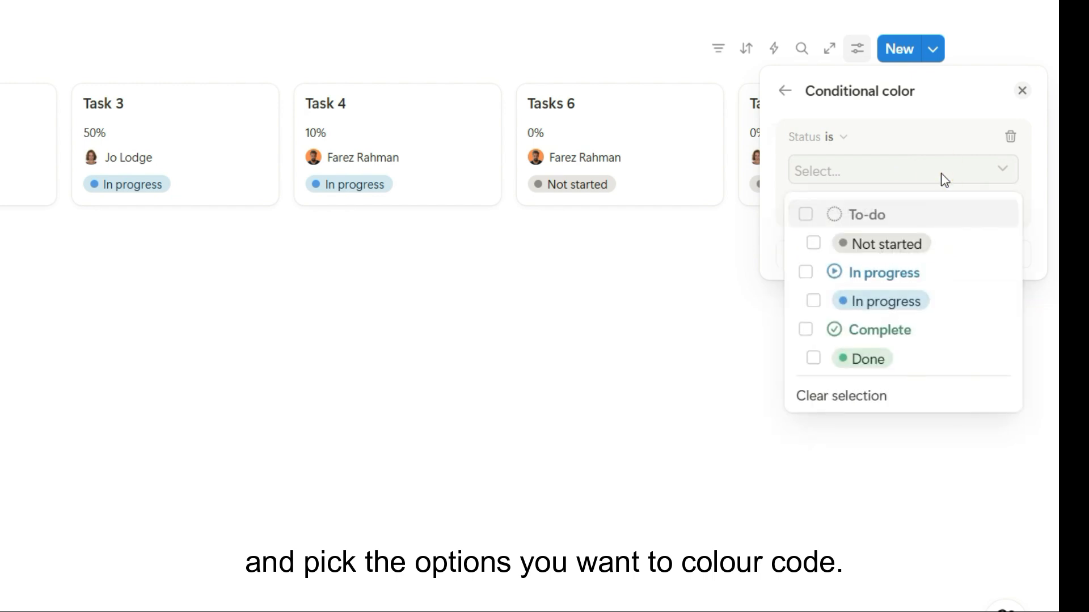
{"action": "left_click", "coordinate": [807, 277]}
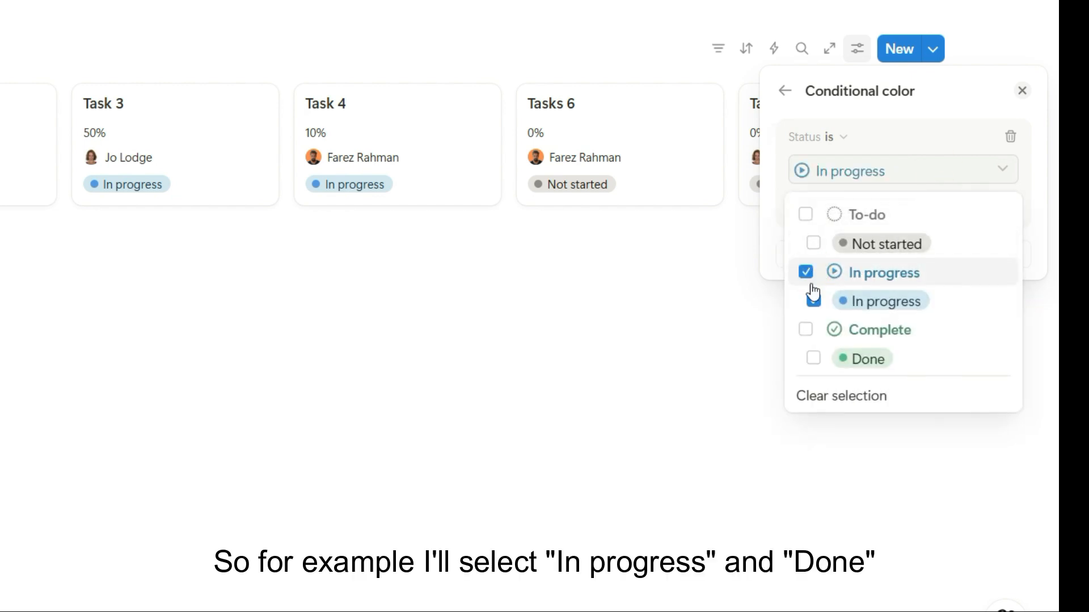
{"action": "left_click", "coordinate": [805, 334]}
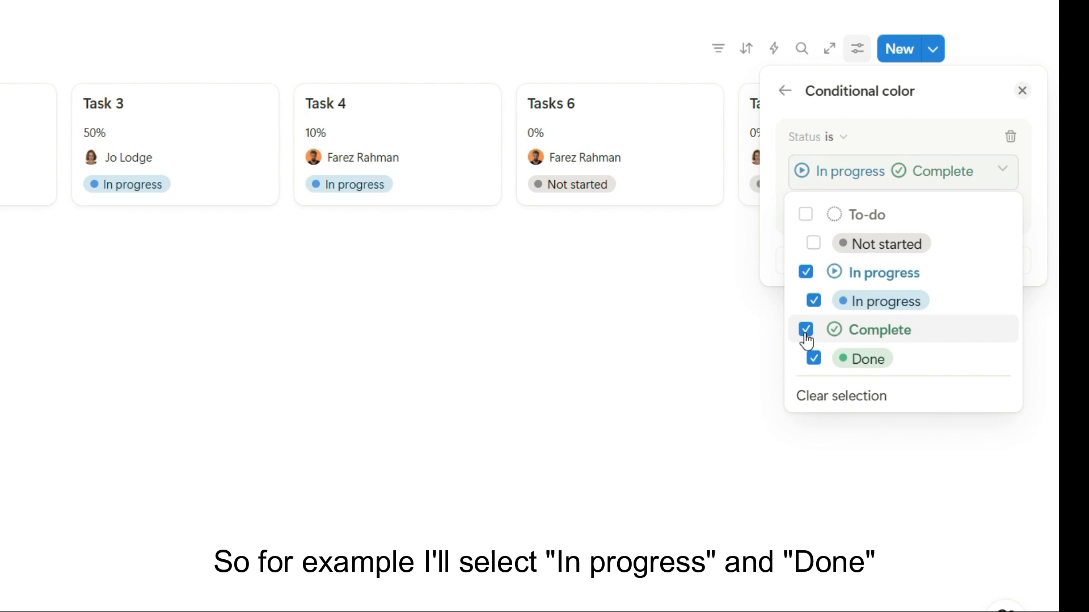
{"action": "left_click", "coordinate": [1024, 208]}
{"action": "left_click", "coordinate": [1001, 217]}
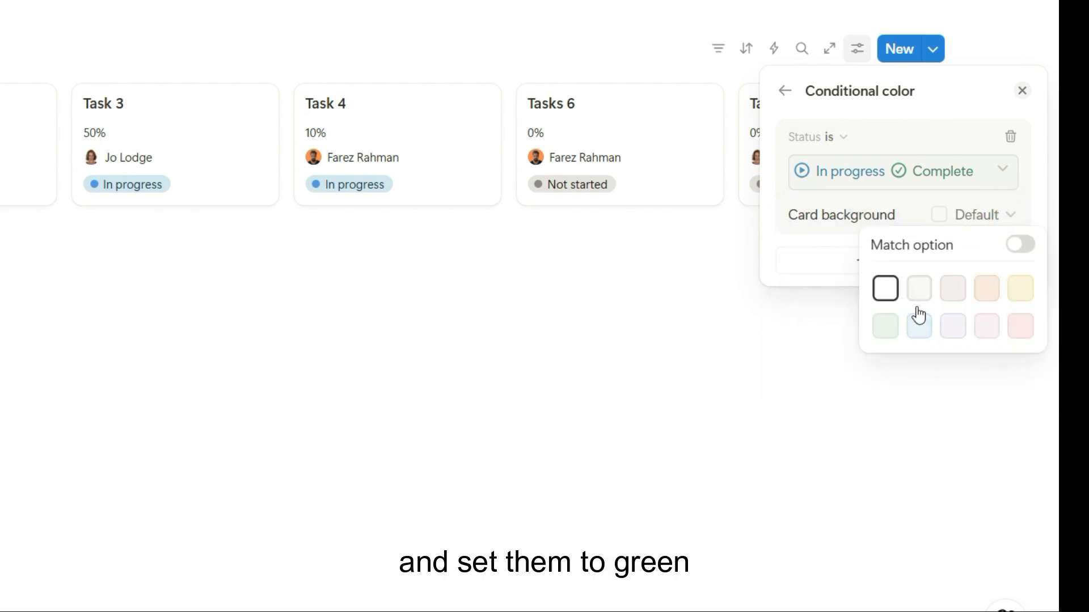
{"action": "left_click", "coordinate": [882, 326]}
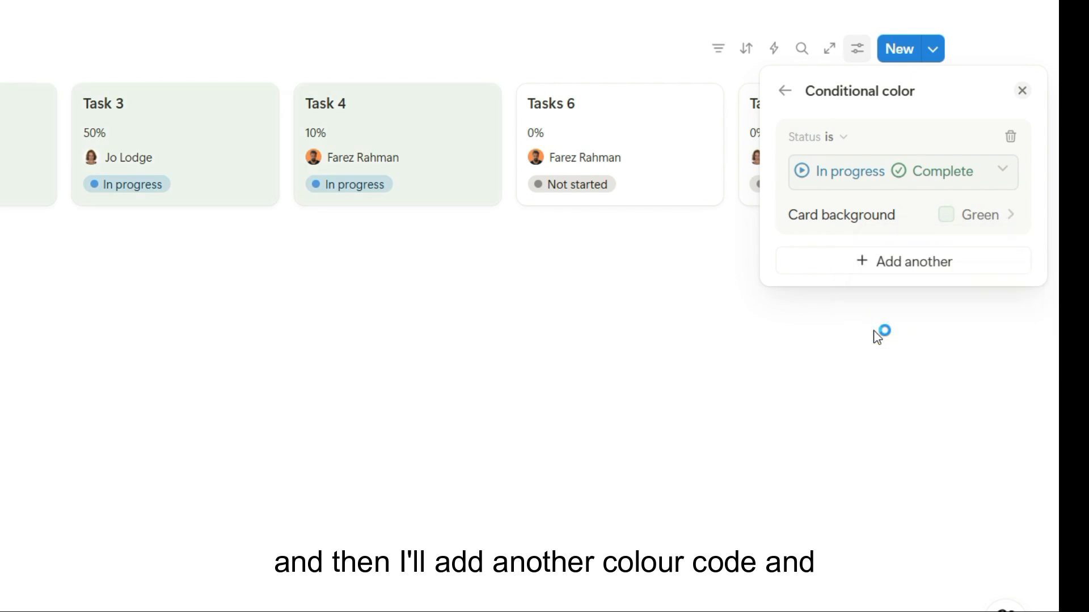
Add a second color rule for cards whose Status is To-do, with a red card background
{"action": "left_click", "coordinate": [888, 266]}
{"action": "left_click", "coordinate": [880, 457]}
{"action": "left_click", "coordinate": [871, 267]}
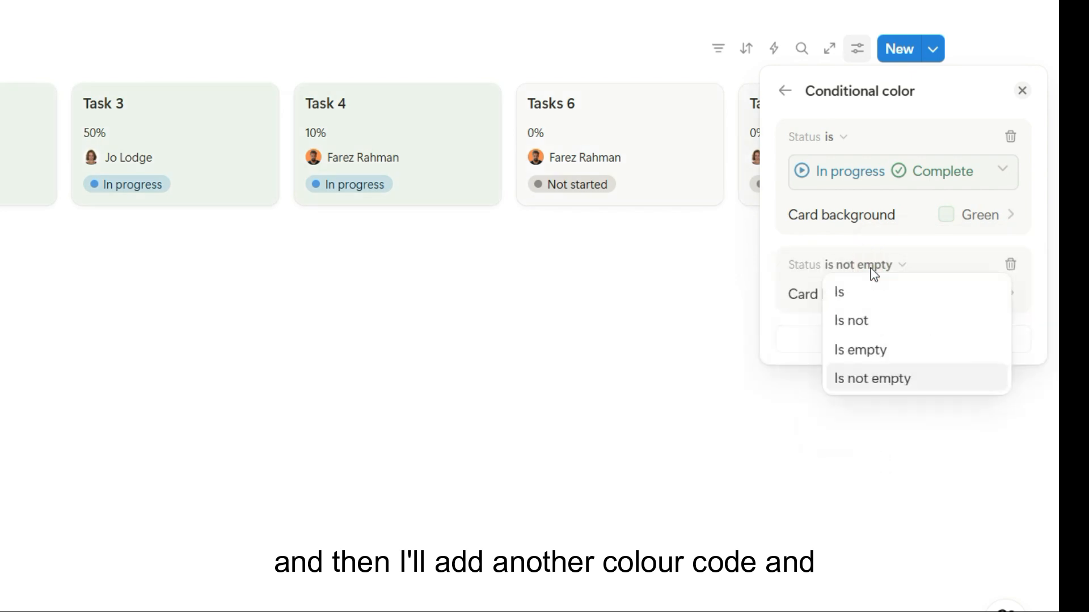
{"action": "left_click", "coordinate": [844, 292]}
{"action": "left_click", "coordinate": [808, 343]}
{"action": "left_click", "coordinate": [856, 260]}
{"action": "left_click", "coordinate": [986, 340]}
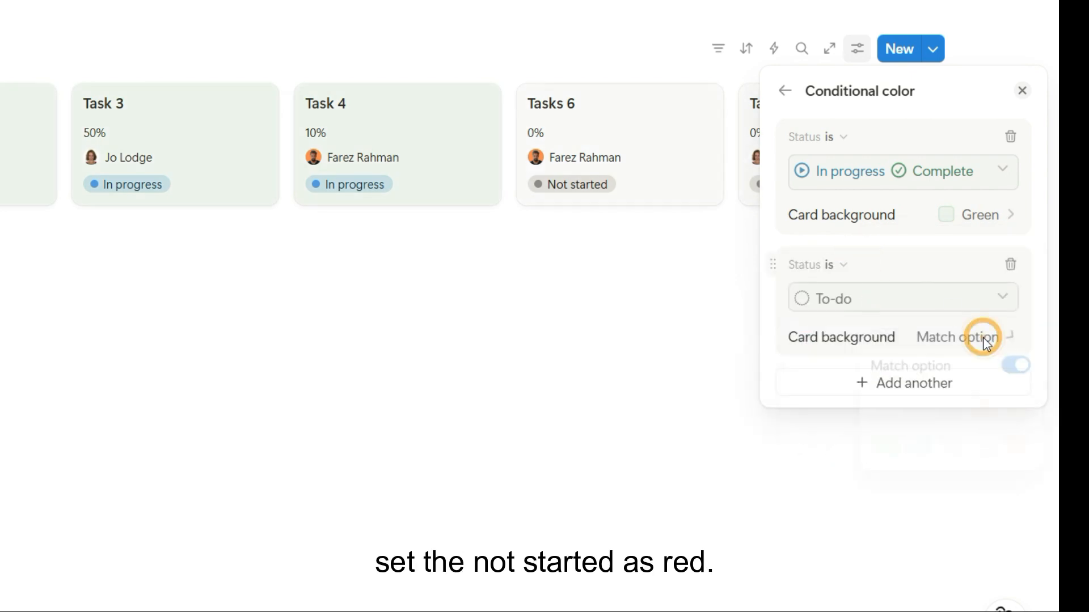
{"action": "left_click", "coordinate": [1021, 448]}
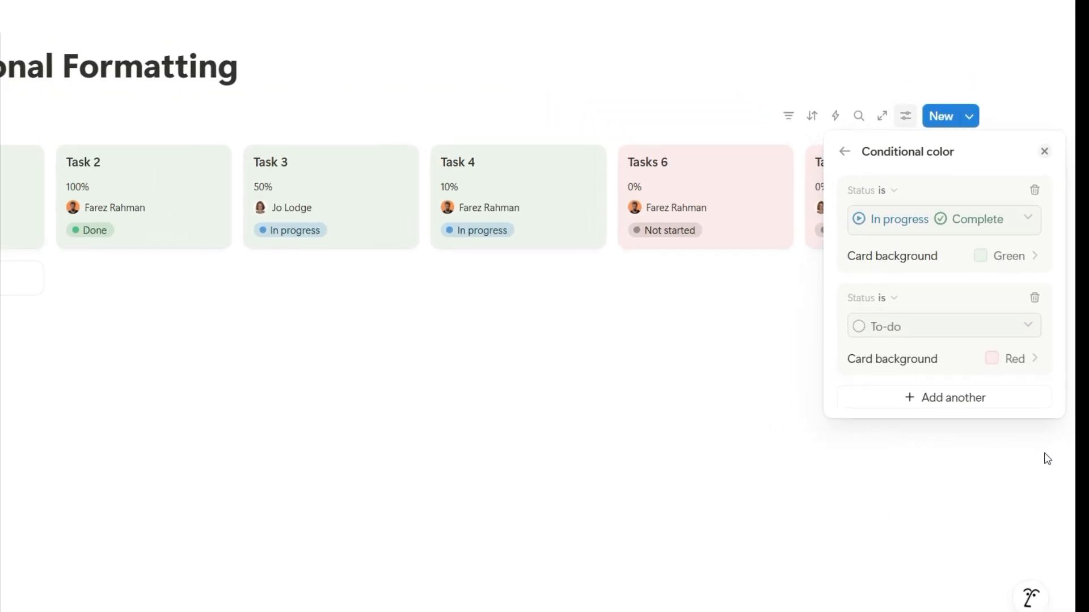
{"action": "left_click", "coordinate": [1063, 460]}
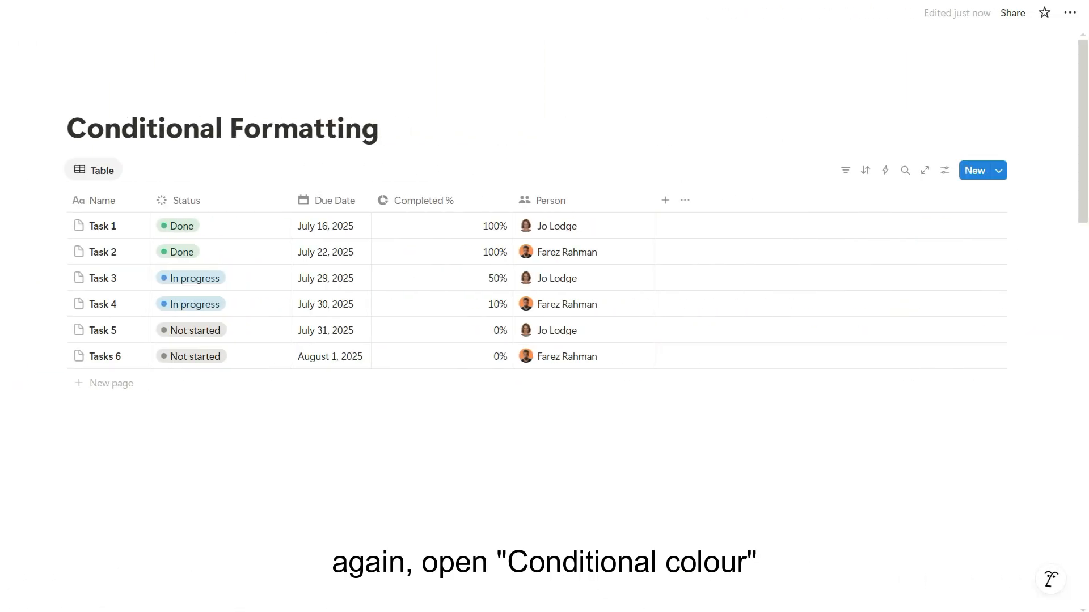
Add a conditional color rule to the table view for pages whose Completed % equals 1
{"action": "left_click", "coordinate": [944, 170]}
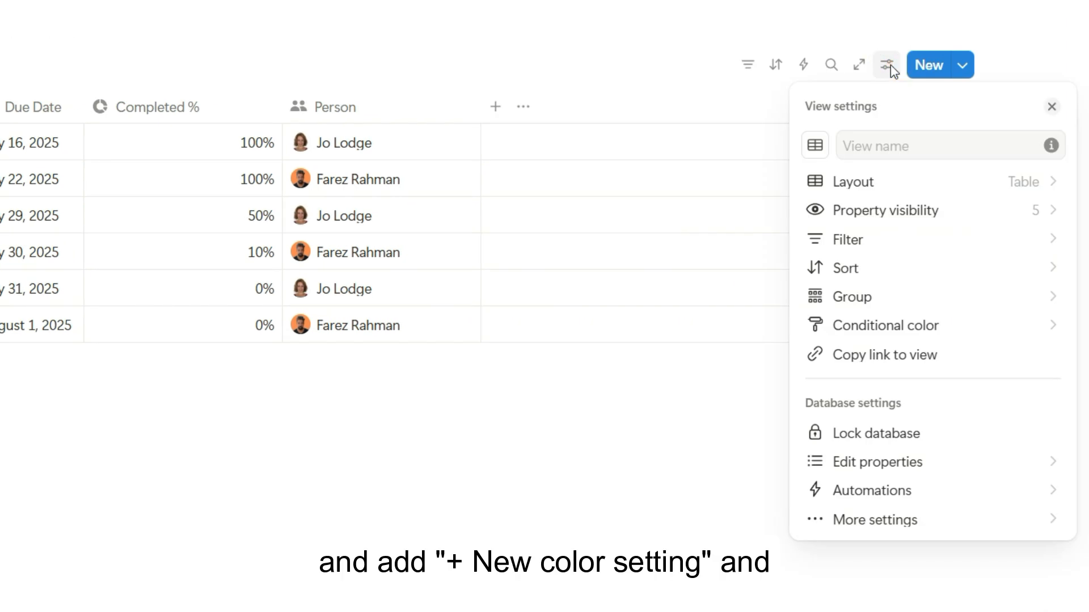
{"action": "left_click", "coordinate": [894, 323]}
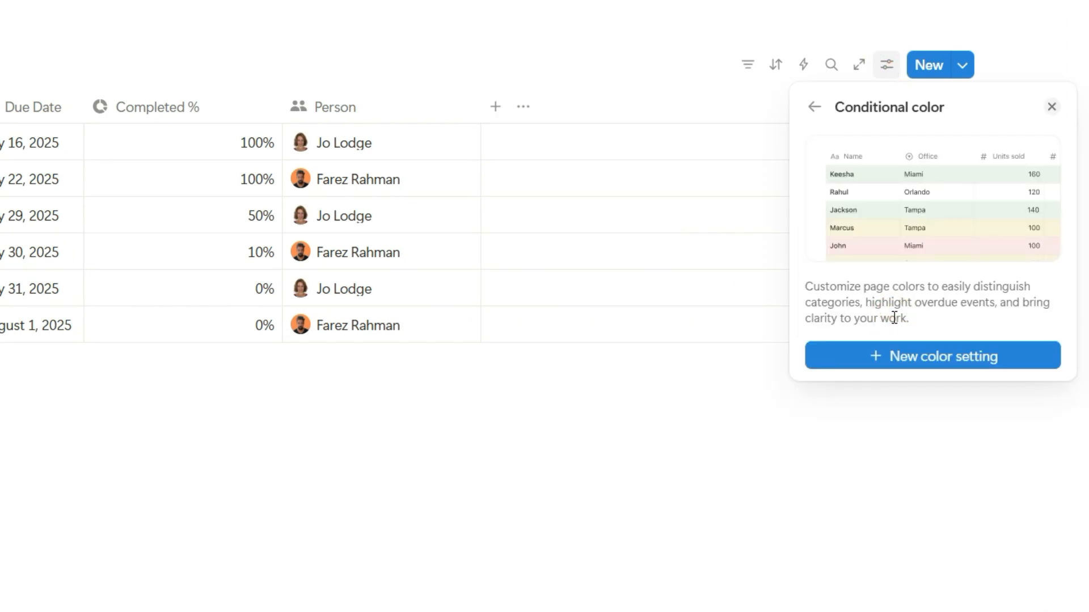
{"action": "left_click", "coordinate": [904, 360]}
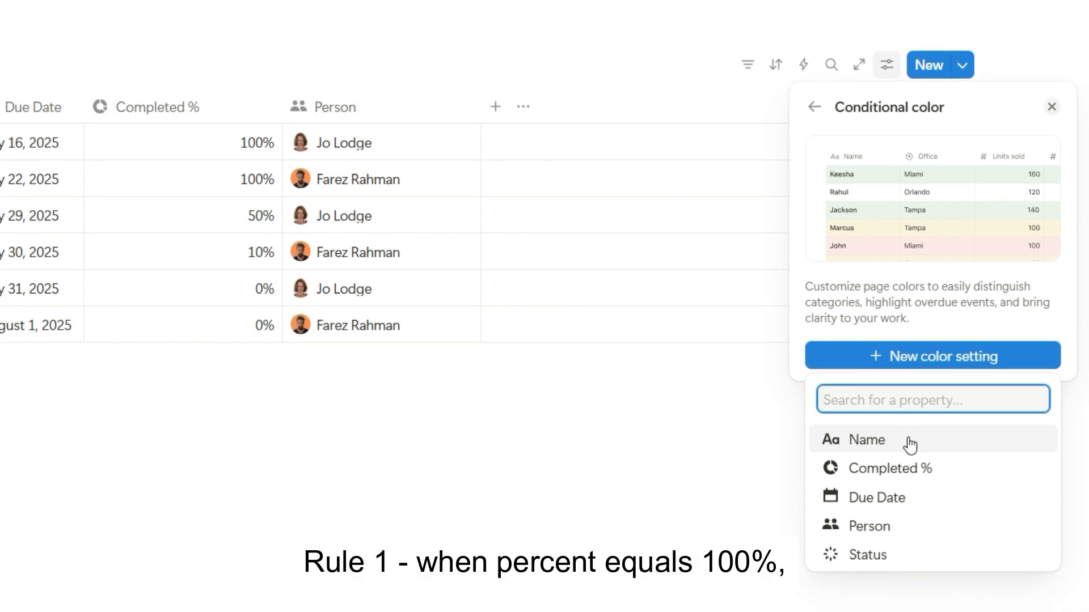
{"action": "left_click", "coordinate": [910, 470]}
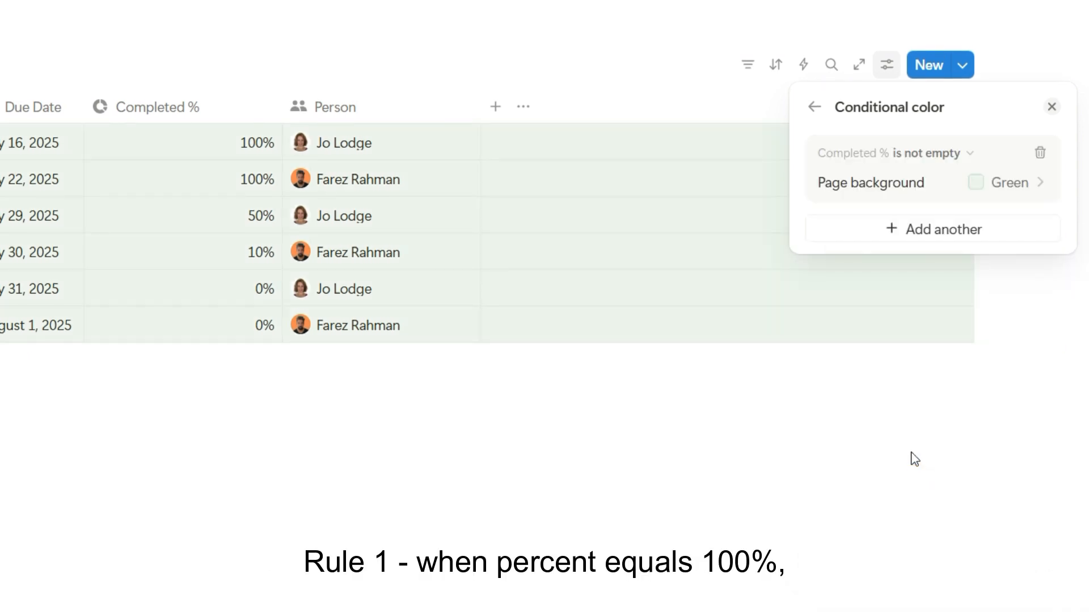
{"action": "left_click", "coordinate": [941, 155]}
{"action": "left_click", "coordinate": [929, 184]}
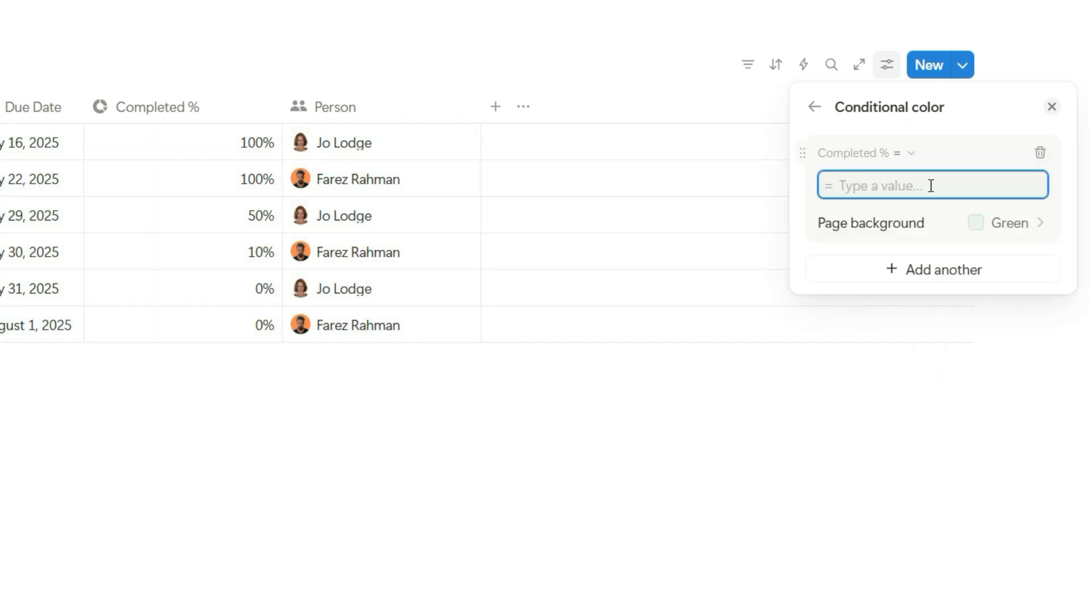
{"action": "type", "text": "1"}
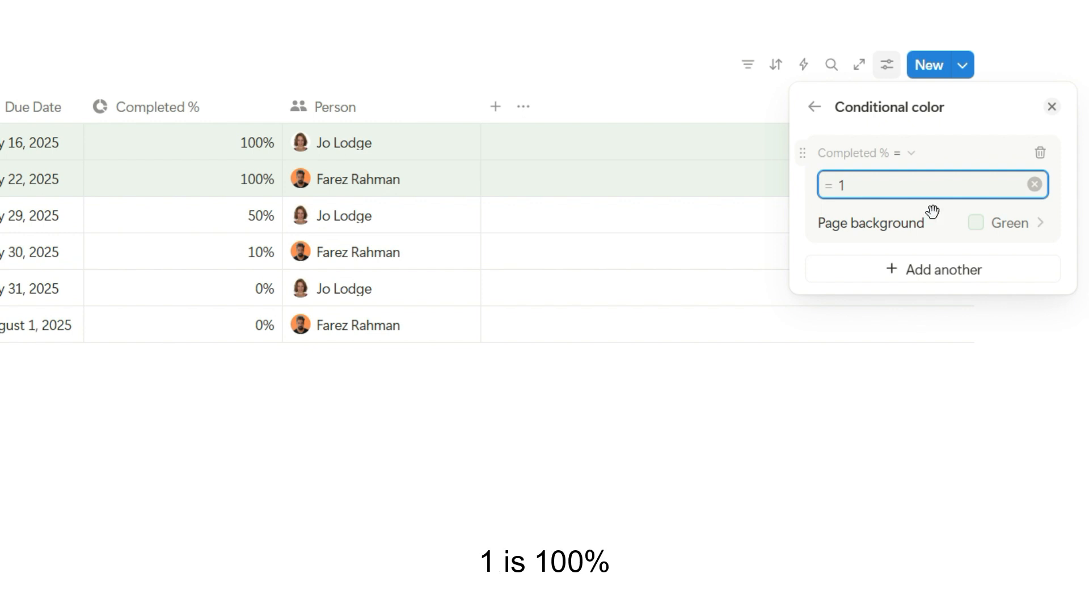
Add a second table rule for Completed % ≥ 0.5 with a yellow page background
{"action": "left_click", "coordinate": [929, 277]}
{"action": "left_click", "coordinate": [918, 383]}
{"action": "left_click", "coordinate": [904, 272]}
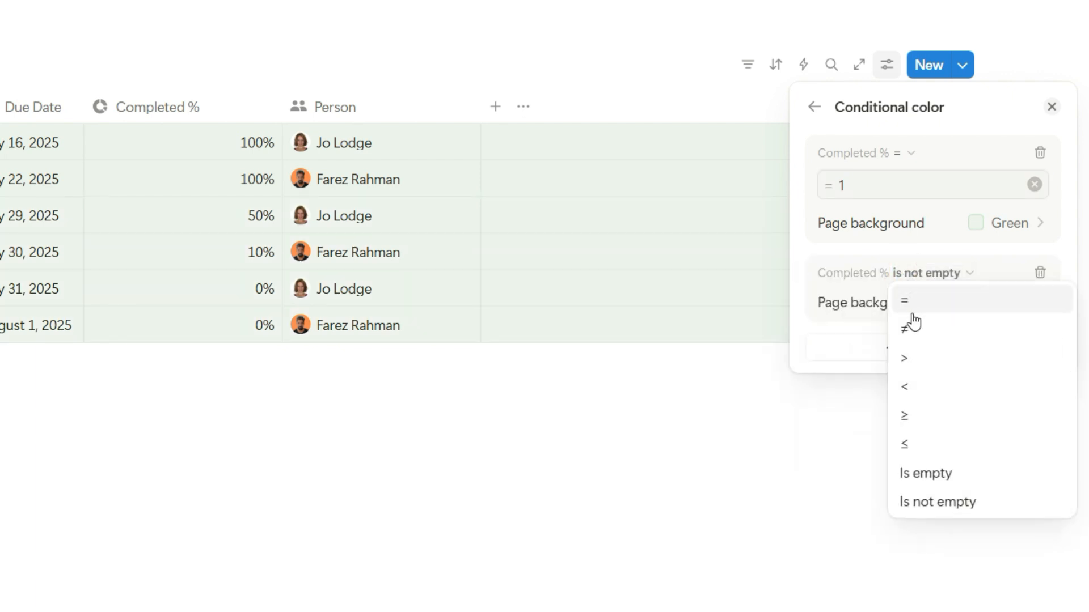
{"action": "left_click", "coordinate": [917, 411]}
{"action": "type", "text": "0.5"}
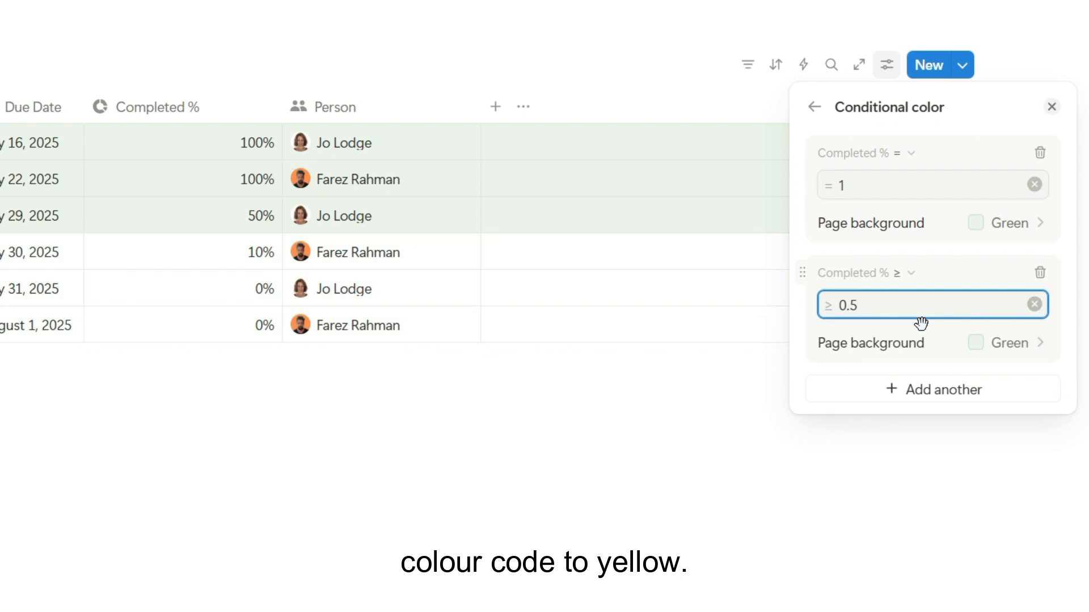
{"action": "left_click", "coordinate": [984, 342]}
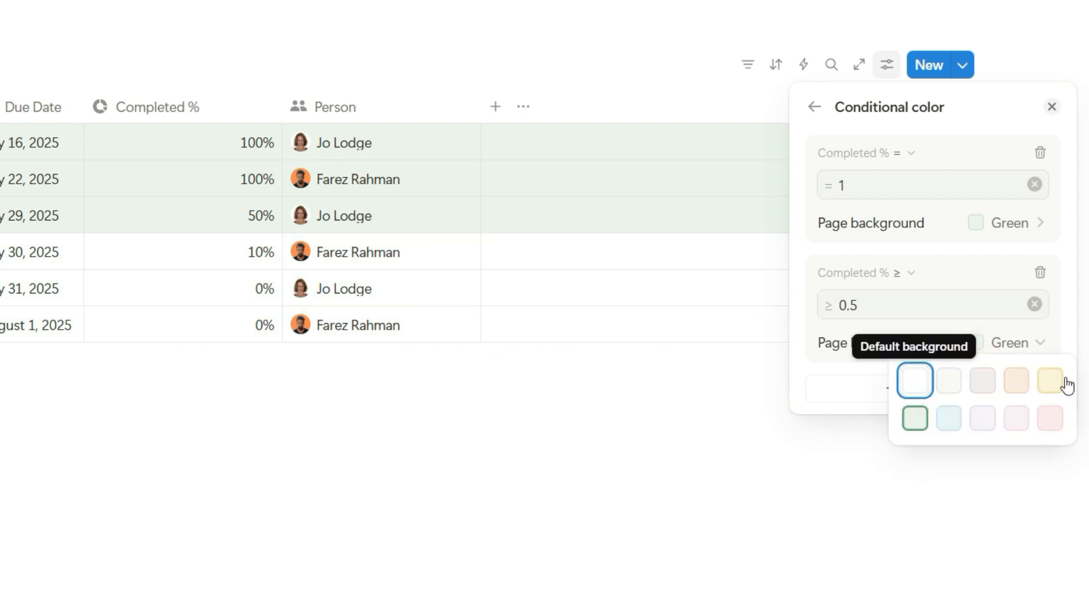
{"action": "left_click", "coordinate": [1050, 381]}
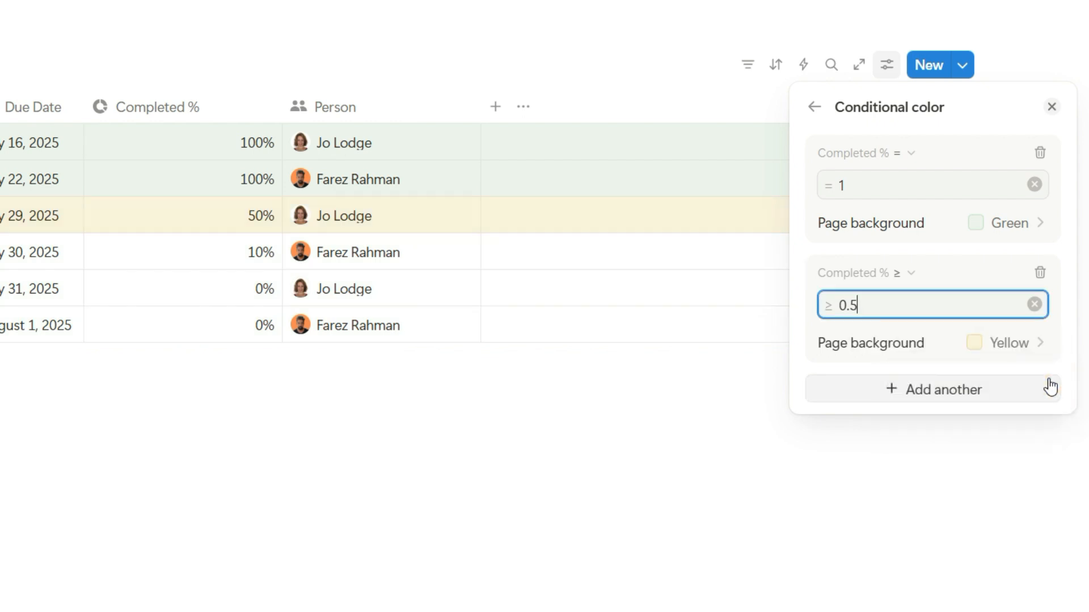
Add a third table rule for Completed % < 0.5 with an orange page background
{"action": "left_click", "coordinate": [929, 389]}
{"action": "left_click", "coordinate": [884, 502]}
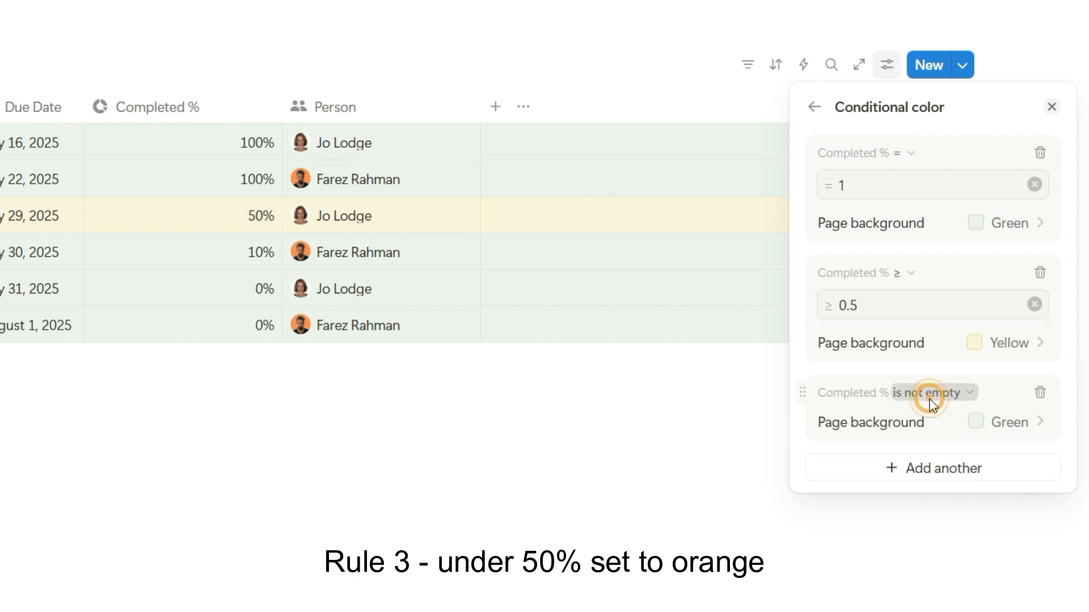
{"action": "left_click", "coordinate": [901, 394]}
{"action": "left_click", "coordinate": [913, 505]}
{"action": "type", "text": "0.5"}
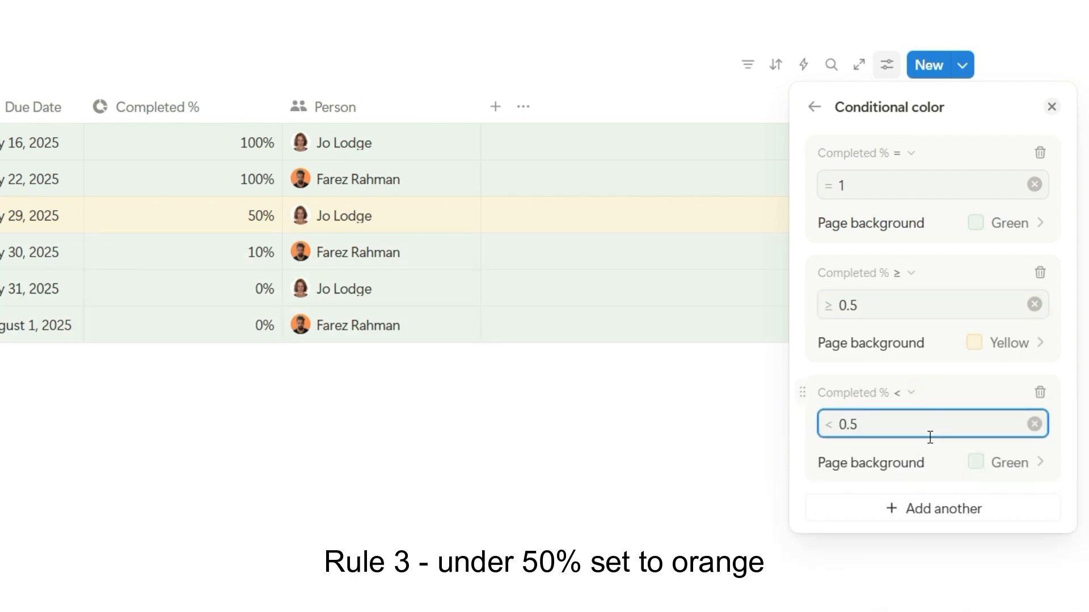
{"action": "left_click", "coordinate": [1001, 463]}
{"action": "left_click", "coordinate": [1015, 500]}
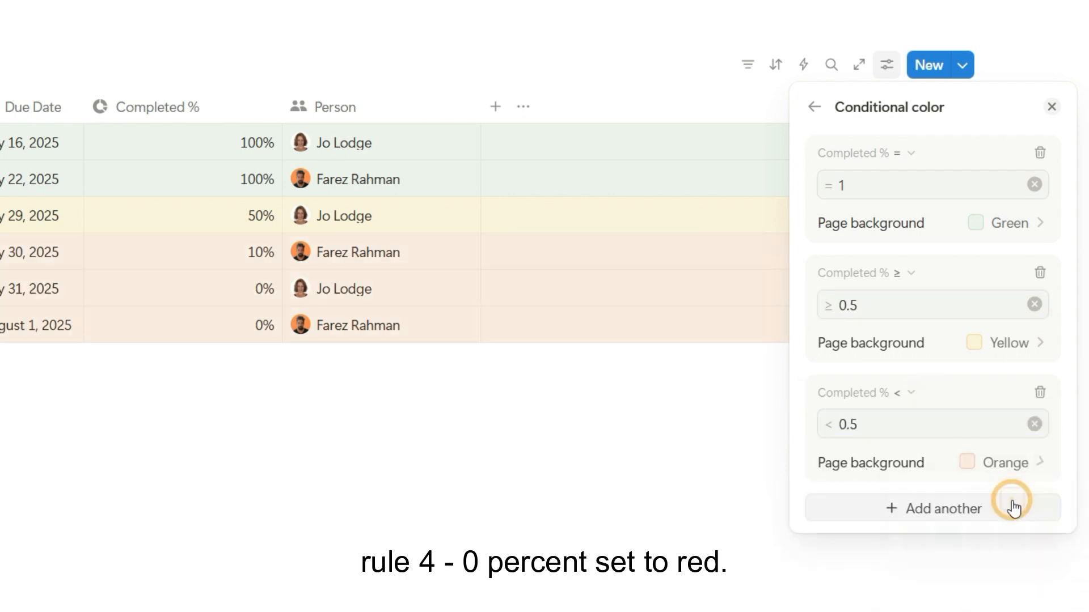
Add a fourth table rule for Completed % = 0 with a red page background and move it above the other rules
{"action": "left_click", "coordinate": [900, 511]}
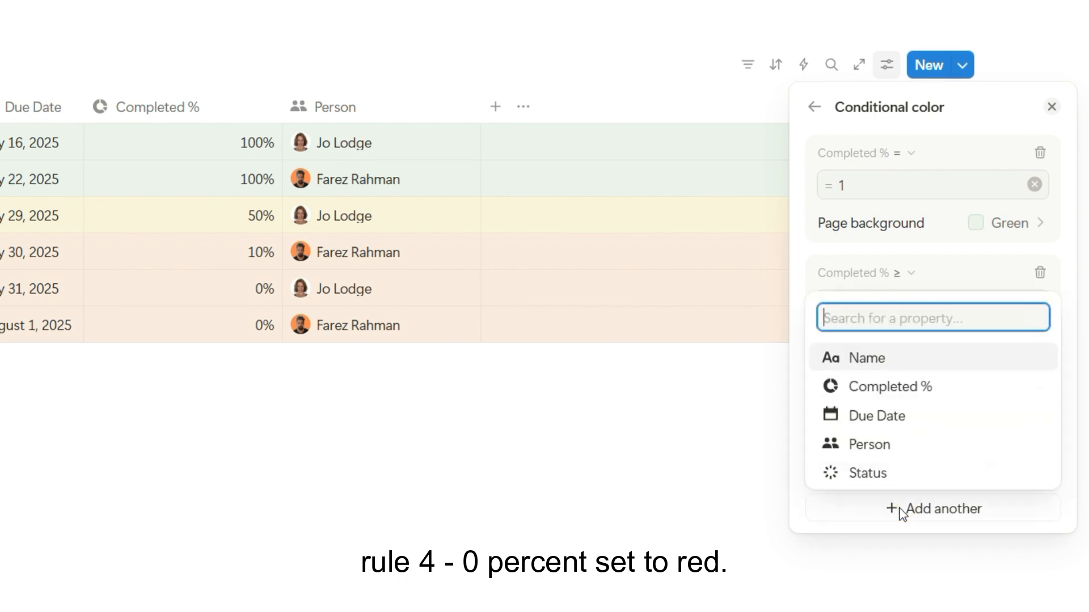
{"action": "left_click", "coordinate": [910, 389]}
{"action": "left_click", "coordinate": [969, 512]}
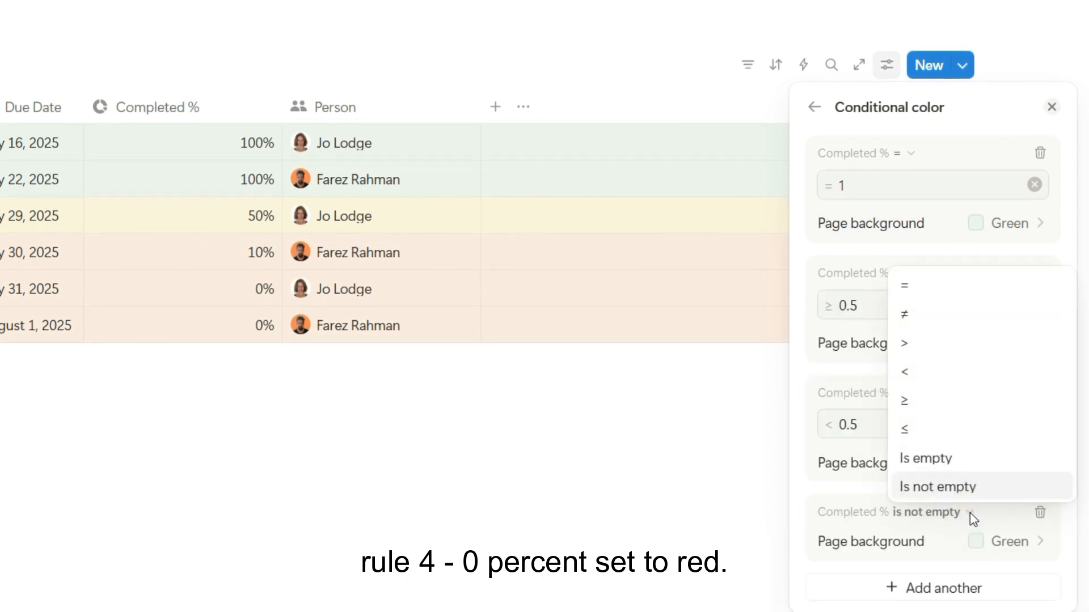
{"action": "left_click", "coordinate": [922, 286]}
{"action": "type", "text": "0"}
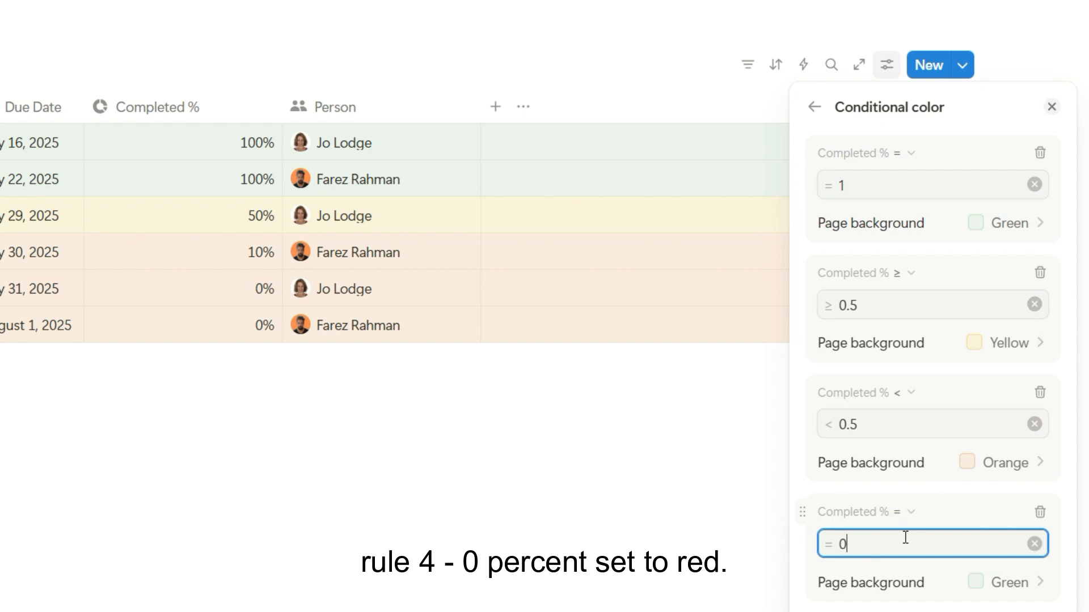
{"action": "left_click", "coordinate": [989, 579]}
{"action": "left_click", "coordinate": [1048, 544]}
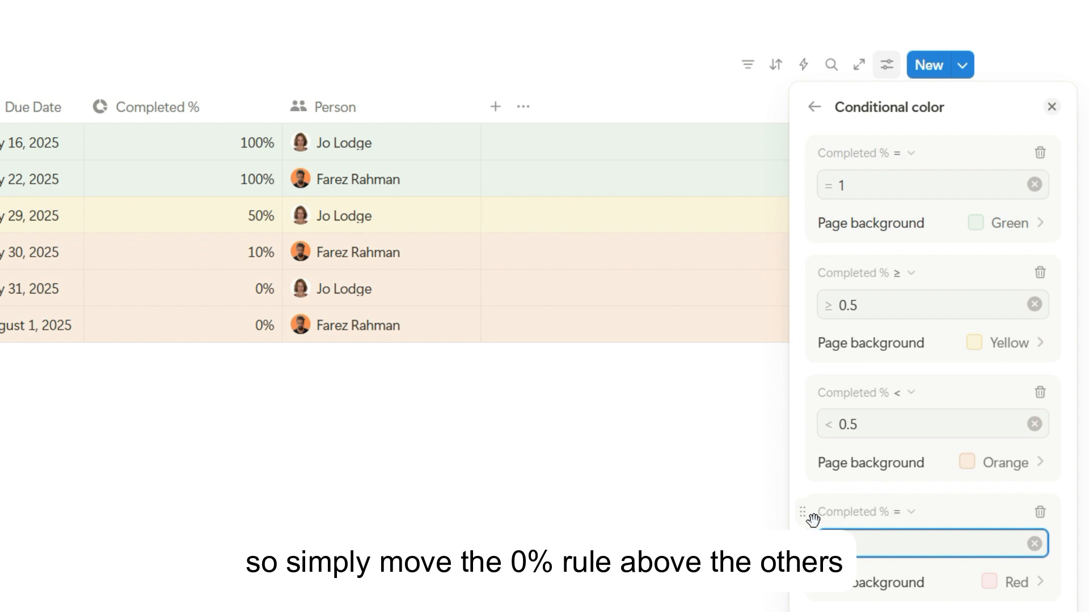
{"action": "left_click_drag", "start_coordinate": [803, 513], "coordinate": [816, 165]}
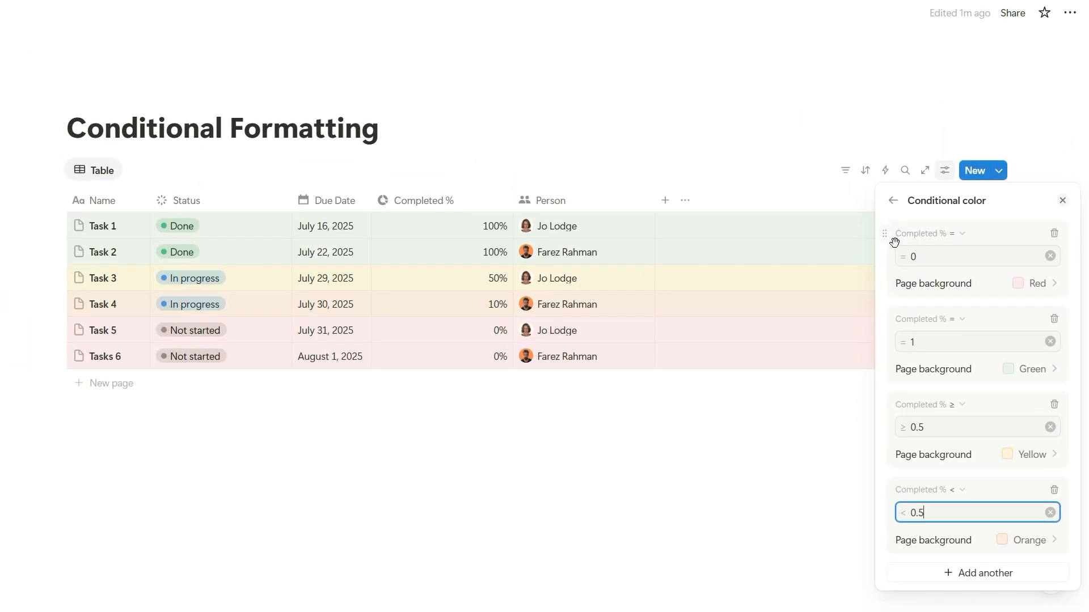
Add a conditional color rule based on the Person property to the calendar view
{"action": "left_click", "coordinate": [791, 428]}
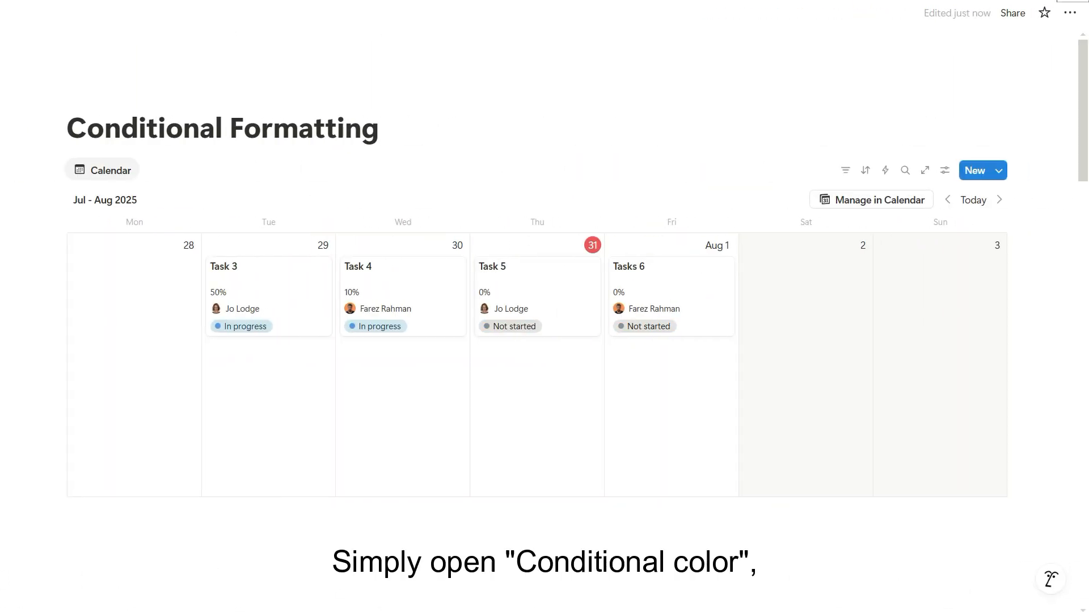
{"action": "left_click", "coordinate": [945, 176]}
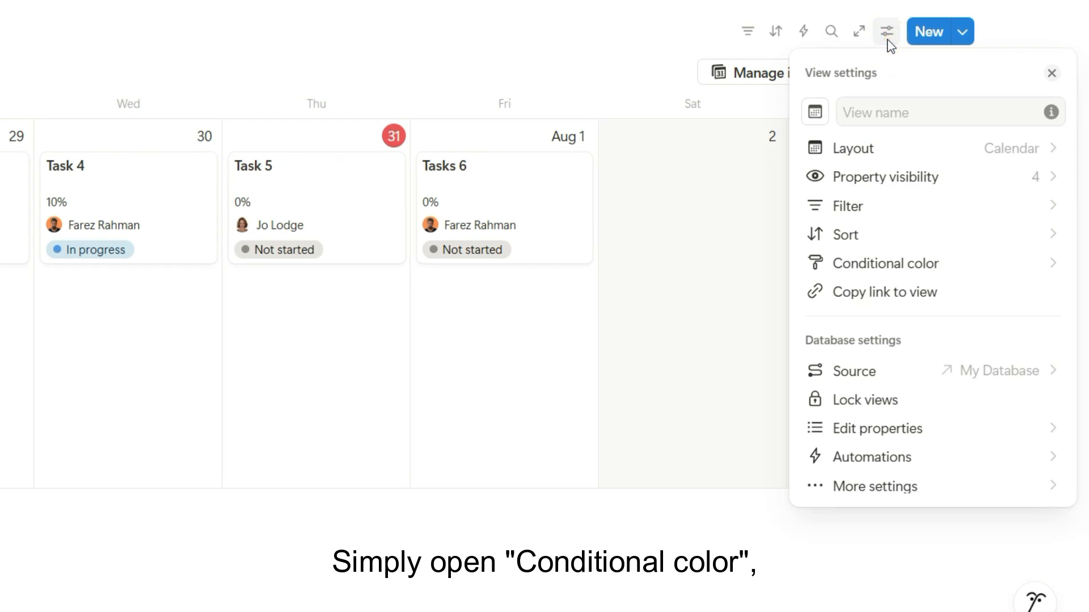
{"action": "left_click", "coordinate": [893, 265]}
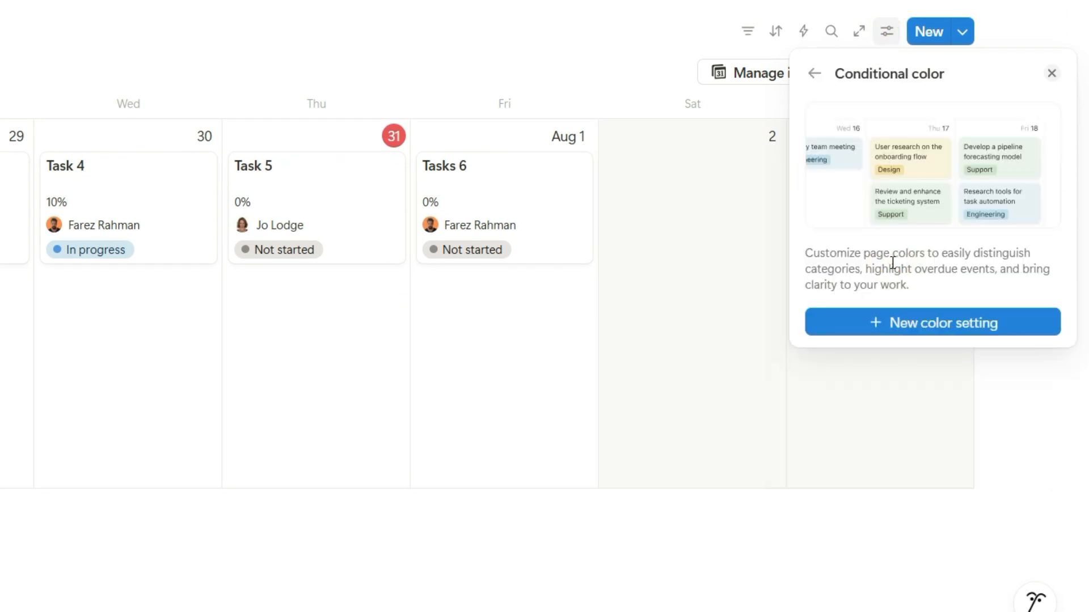
{"action": "left_click", "coordinate": [896, 334]}
{"action": "left_click", "coordinate": [891, 492]}
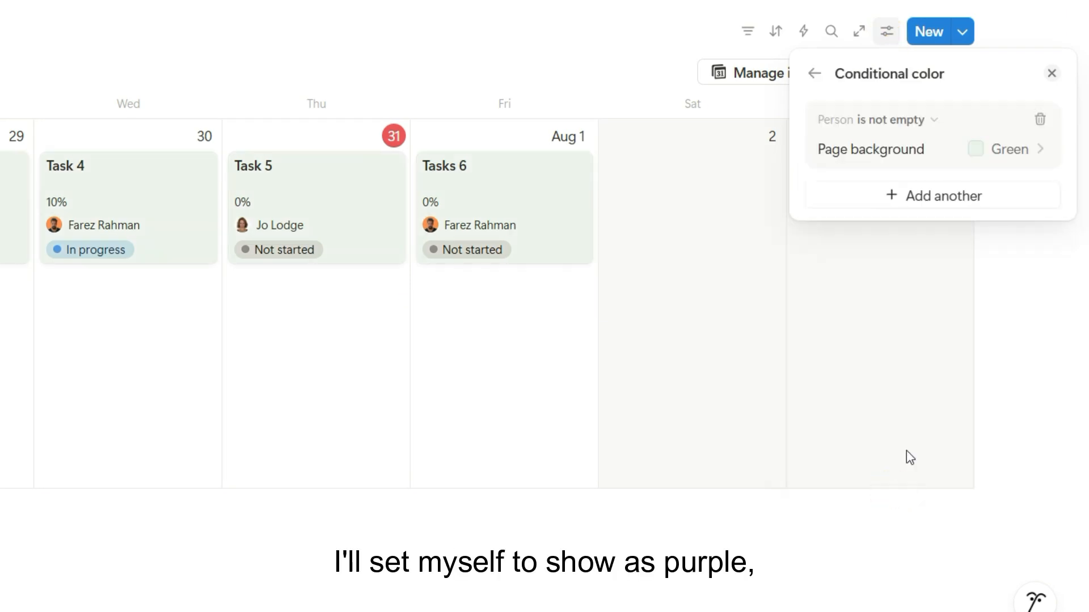
Set the calendar's Person rule to Contains the person assigned to Task 5, with a purple page background
{"action": "left_click", "coordinate": [916, 120]}
{"action": "left_click", "coordinate": [918, 148]}
{"action": "left_click", "coordinate": [918, 155]}
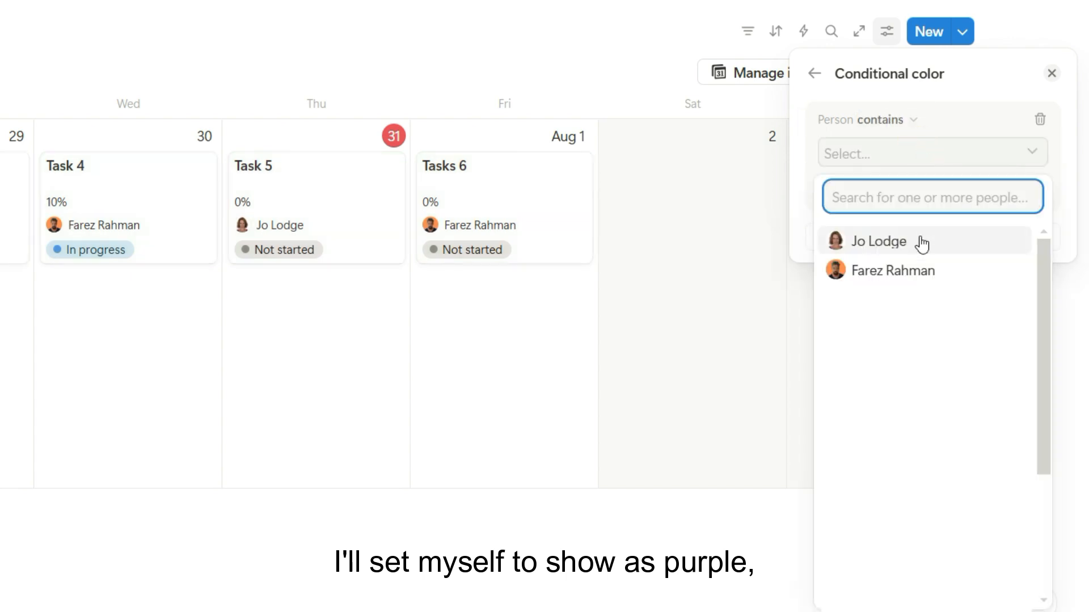
{"action": "left_click", "coordinate": [922, 243]}
{"action": "left_click", "coordinate": [811, 227]}
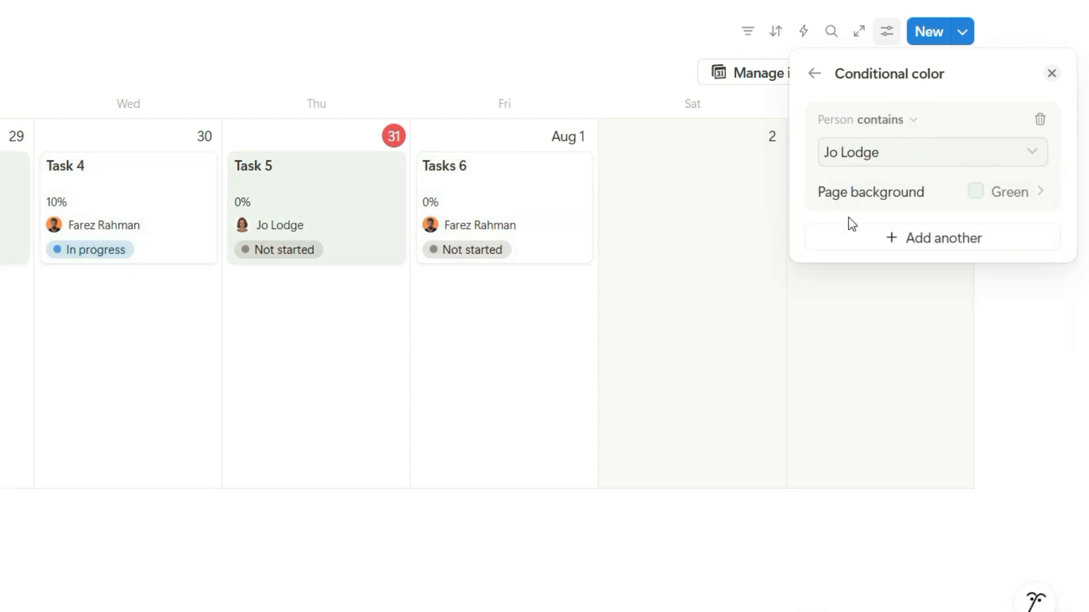
{"action": "left_click", "coordinate": [974, 199]}
{"action": "left_click", "coordinate": [984, 273]}
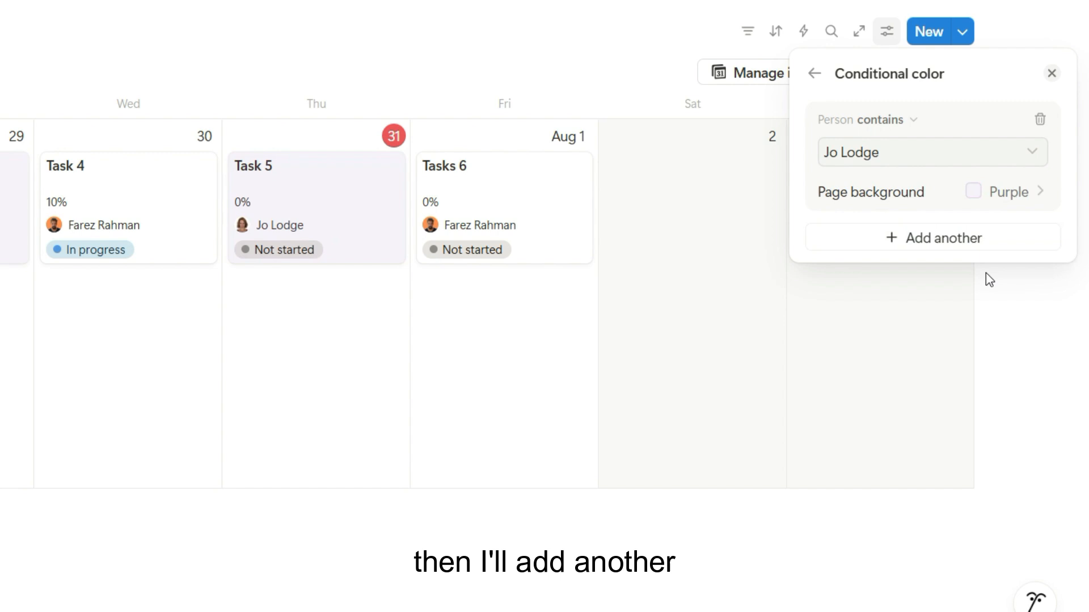
Add a second Person rule set to Contains the person assigned to Task 4, with a yellow page background, and close the view settings
{"action": "left_click", "coordinate": [972, 239]}
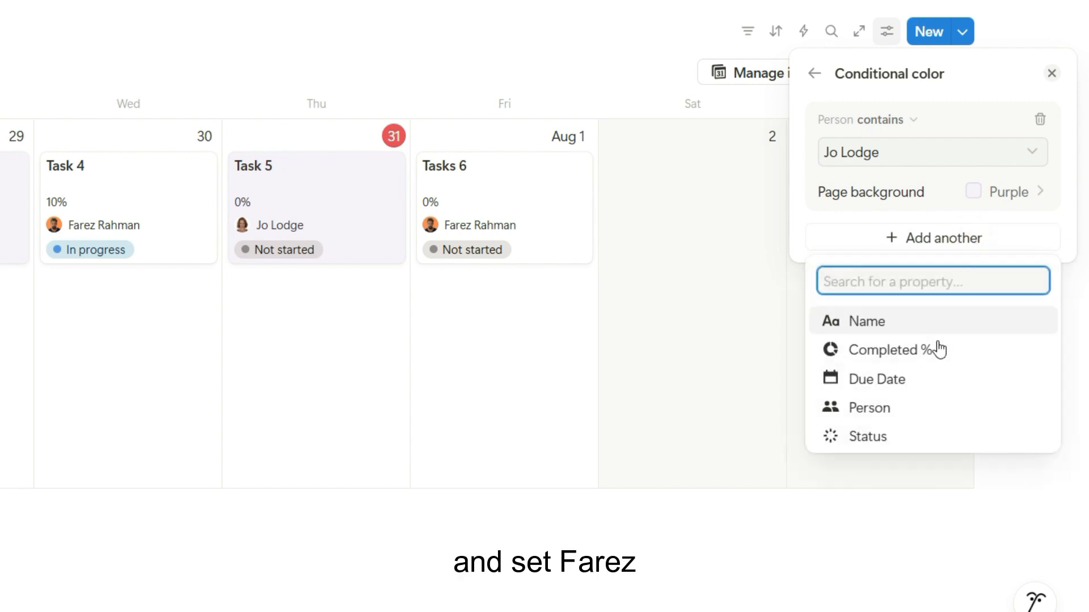
{"action": "left_click", "coordinate": [926, 410]}
{"action": "left_click", "coordinate": [930, 243]}
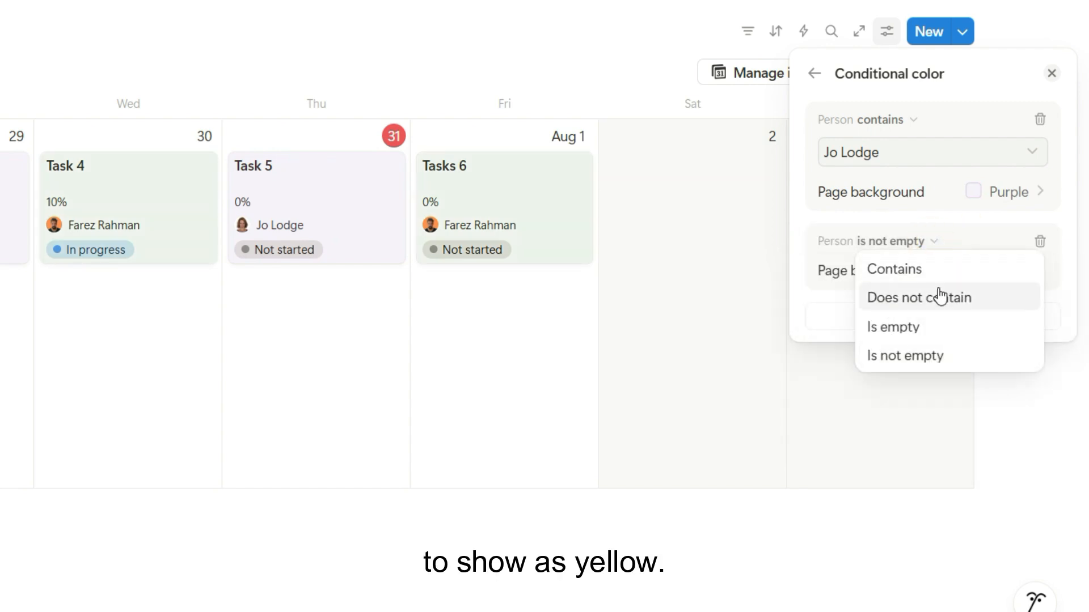
{"action": "left_click", "coordinate": [937, 268]}
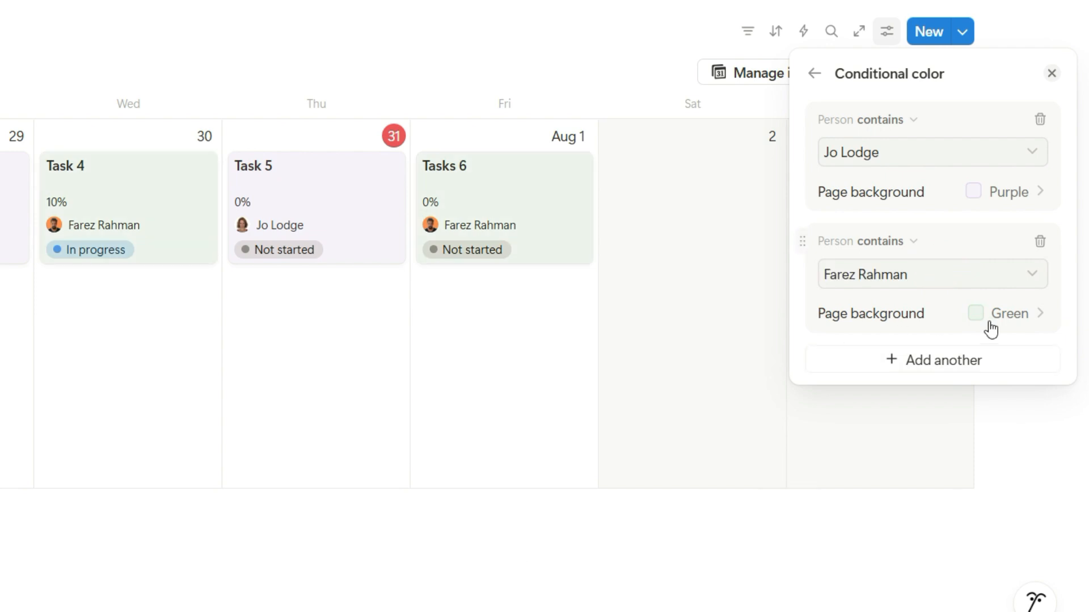
{"action": "left_click", "coordinate": [990, 321]}
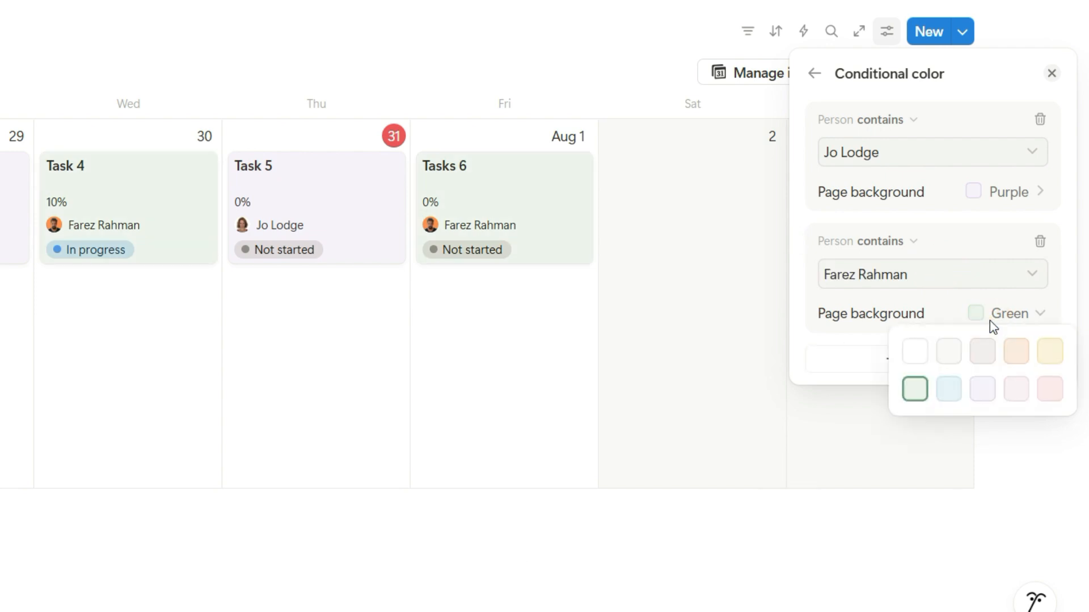
{"action": "left_click", "coordinate": [1044, 354]}
{"action": "left_click", "coordinate": [1033, 448]}
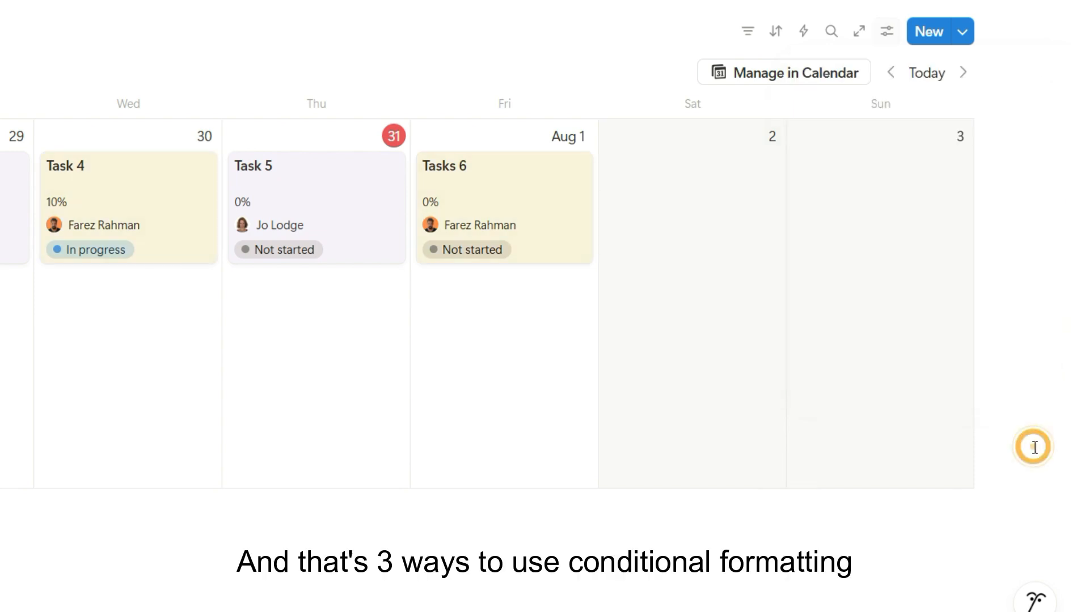